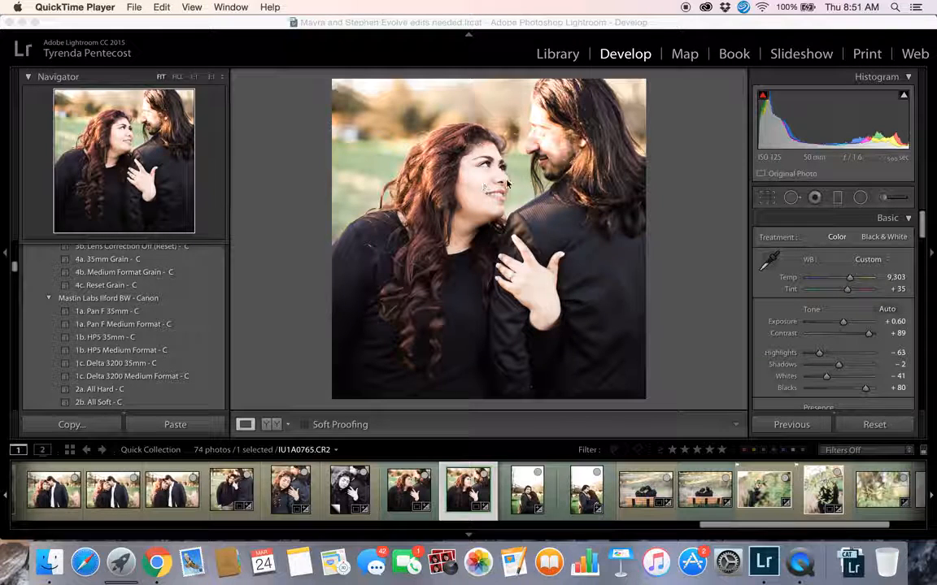
Step: Zoom in on the woman's face and set up the Adjustment Brush with the Soften Skin effect
click(443, 167)
click(486, 157)
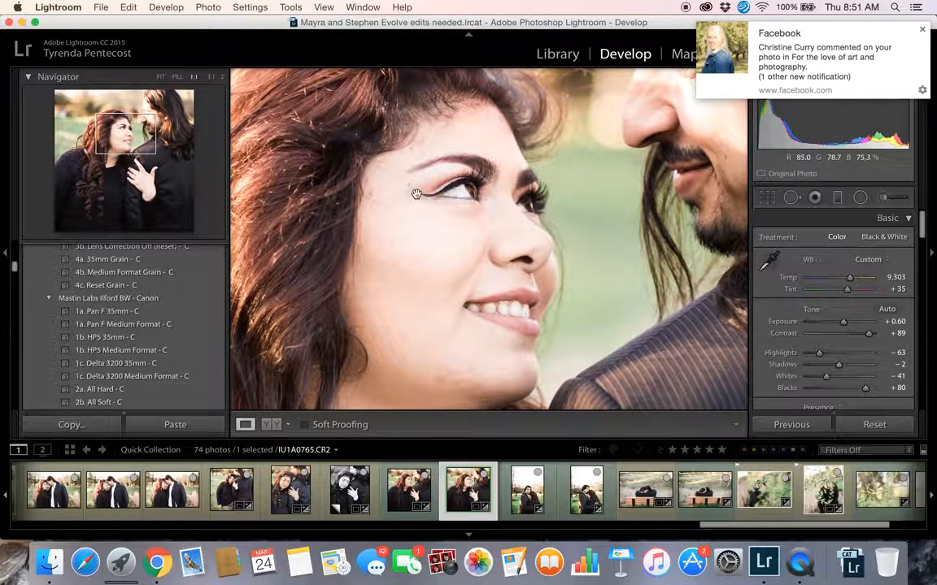
click(884, 197)
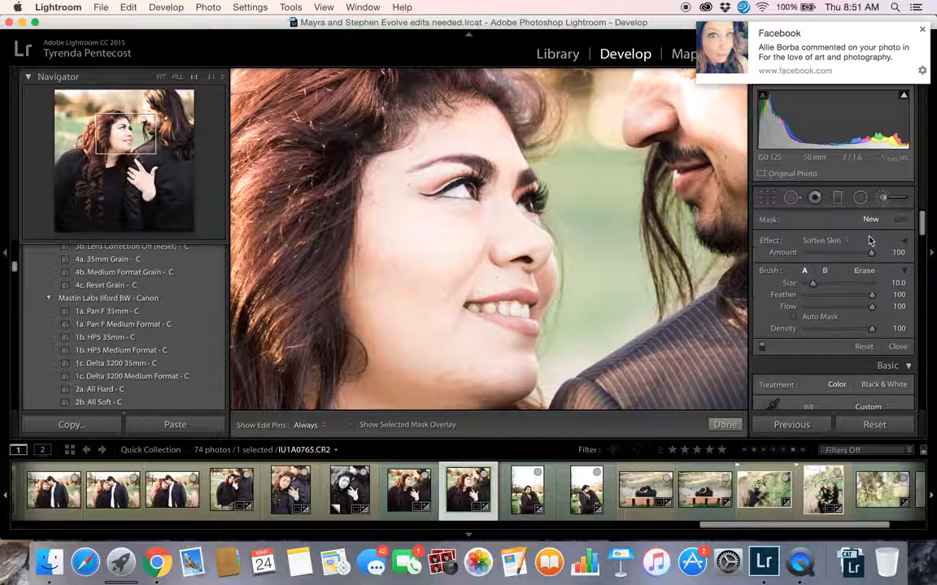
click(923, 31)
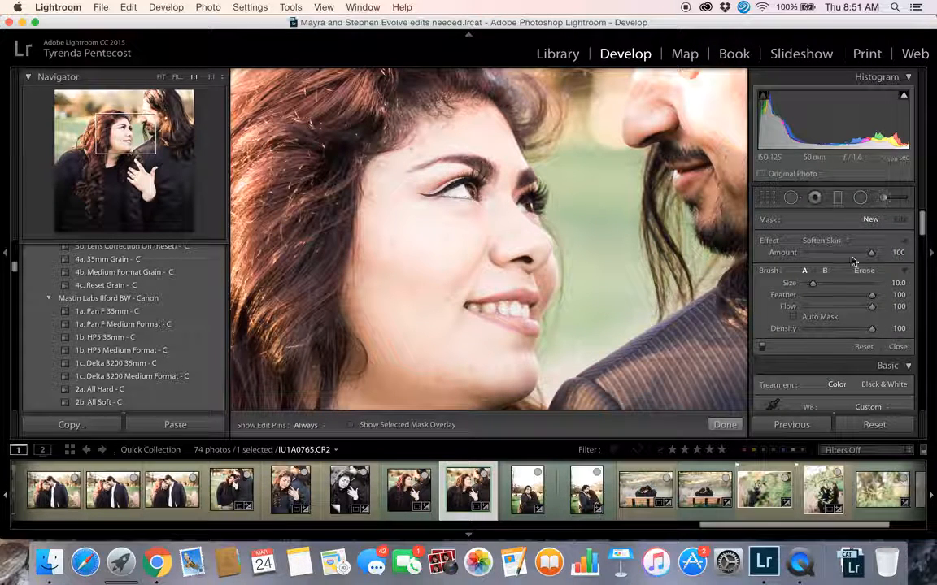
scroll(846, 282, down, 3)
scroll(765, 256, up, 3)
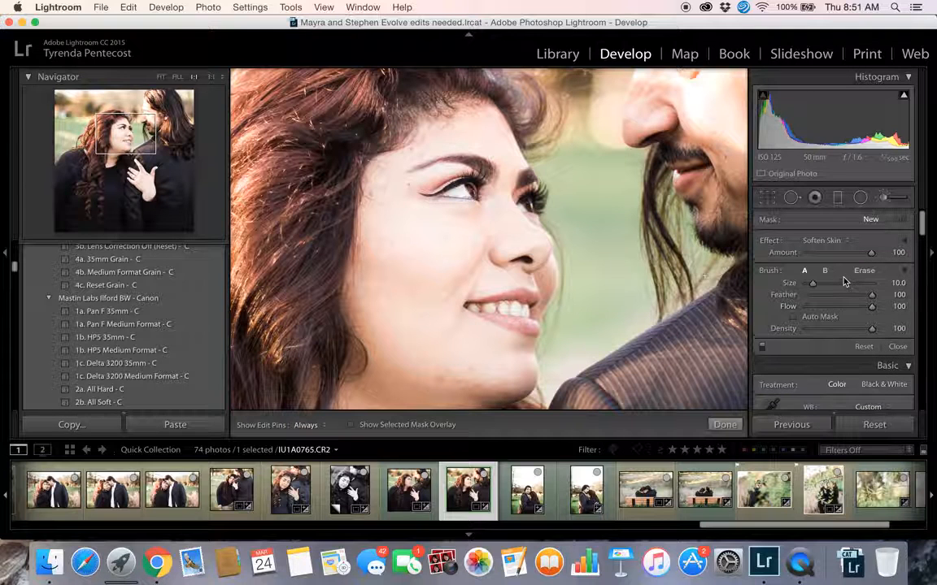
click(882, 200)
click(881, 199)
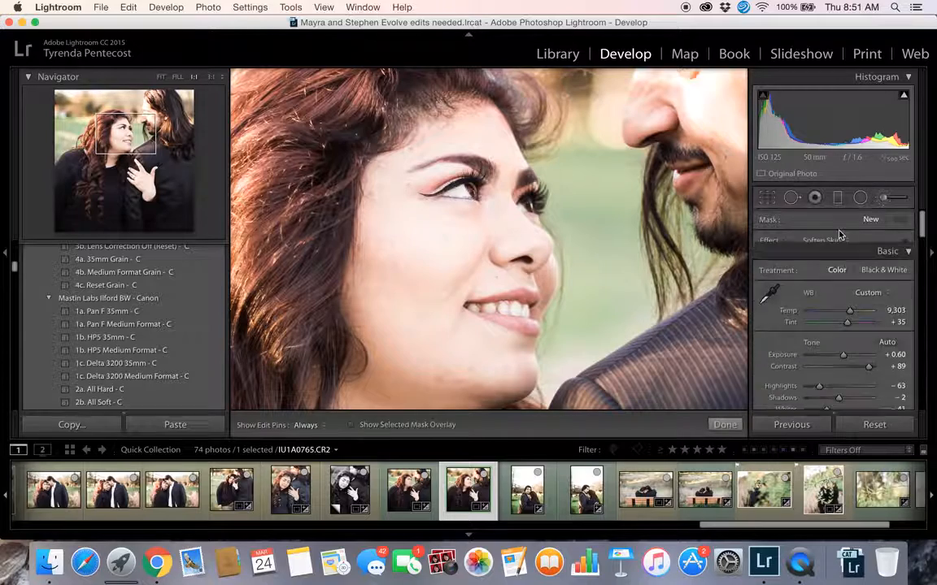
click(848, 241)
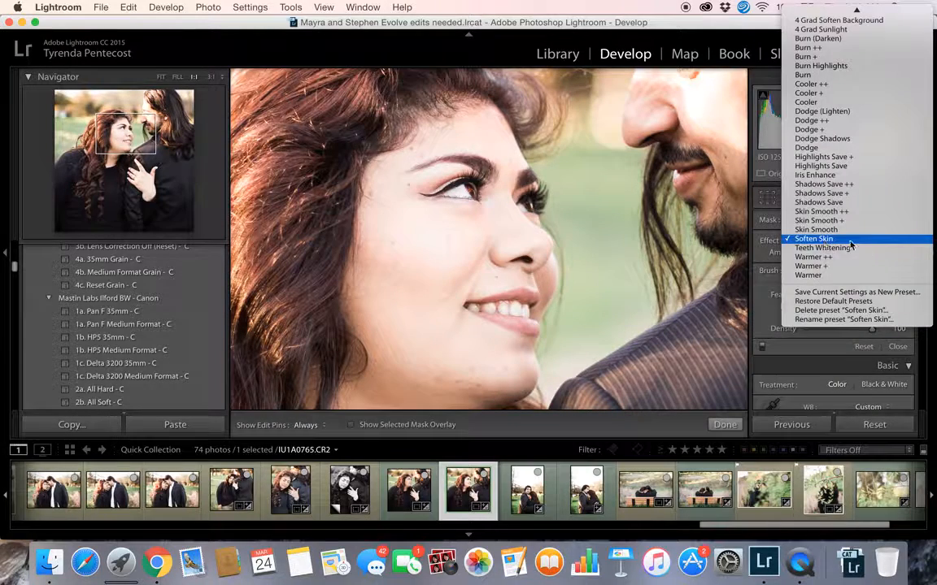
scroll(851, 246, up, 5)
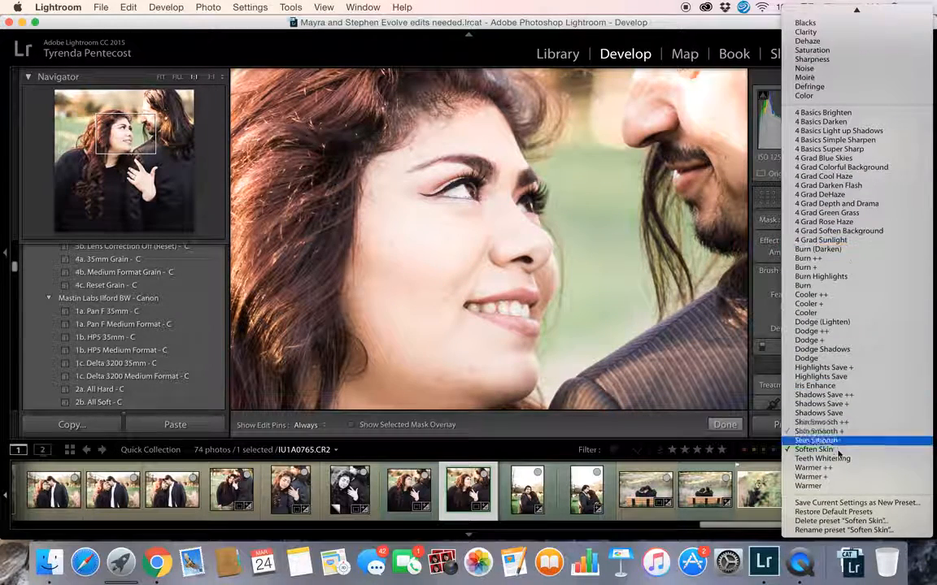
click(831, 449)
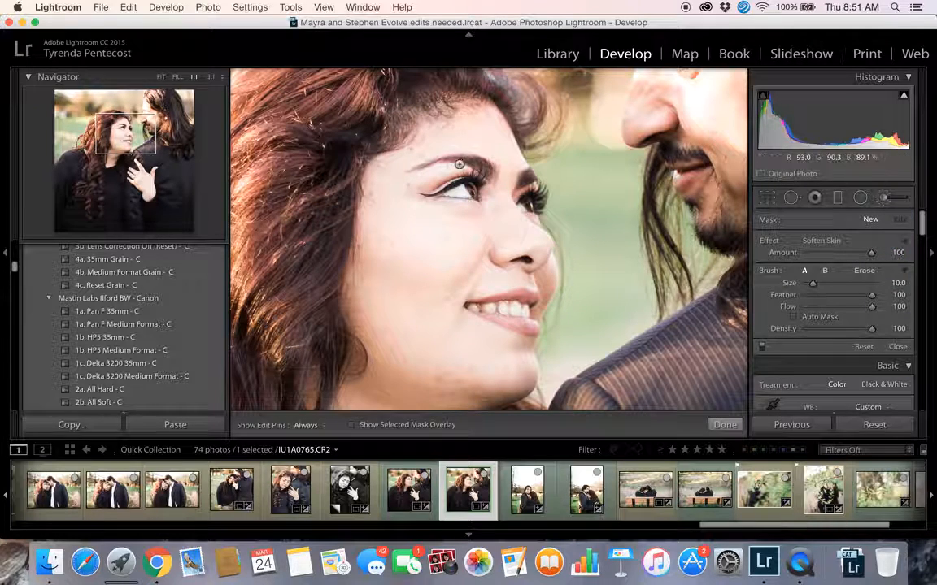
Step: Paint the Soften Skin effect over the woman's face and neck with the edit pins hidden
key(bracketleft)
key(bracketleft)
mouse_move(444, 144)
mouse_down()
mouse_move(421, 143)
mouse_move(470, 138)
mouse_move(380, 130)
mouse_move(448, 132)
mouse_move(404, 202)
mouse_move(456, 253)
mouse_move(389, 202)
mouse_move(334, 212)
mouse_up()
key(h)
mouse_move(390, 272)
mouse_down()
mouse_move(354, 247)
mouse_move(415, 327)
mouse_move(472, 356)
mouse_move(419, 249)
mouse_move(480, 281)
mouse_up()
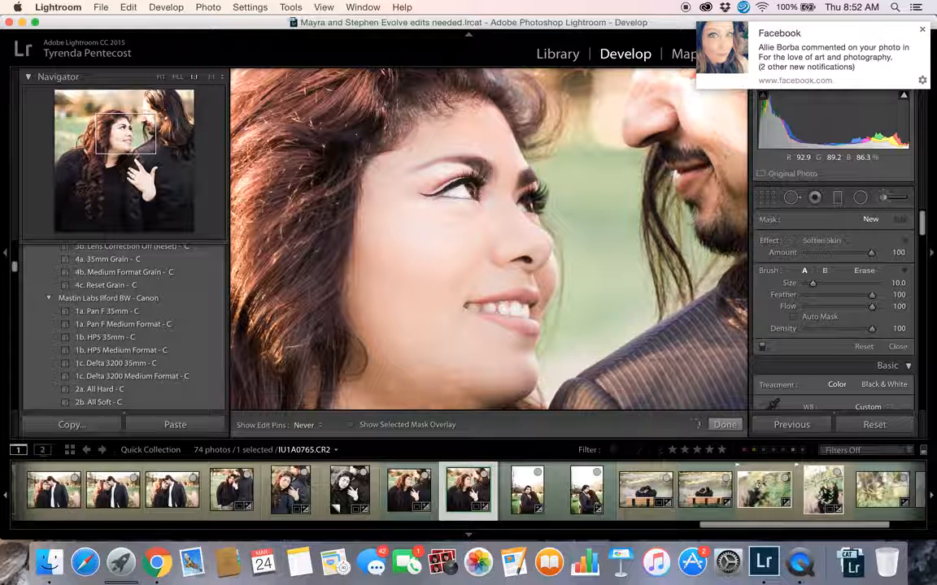
click(119, 153)
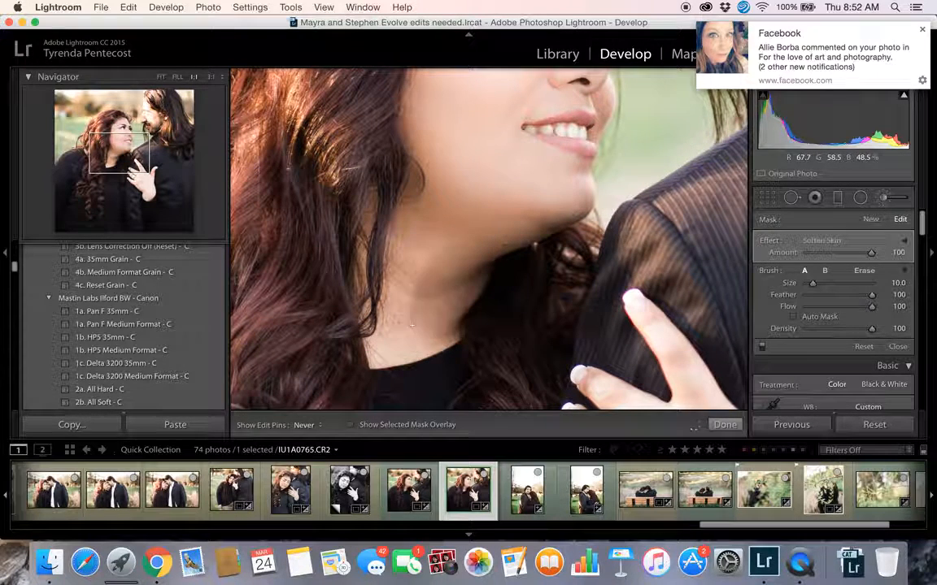
mouse_move(407, 321)
mouse_down()
mouse_move(390, 311)
mouse_move(404, 281)
mouse_move(378, 252)
mouse_move(382, 228)
mouse_move(425, 233)
mouse_up()
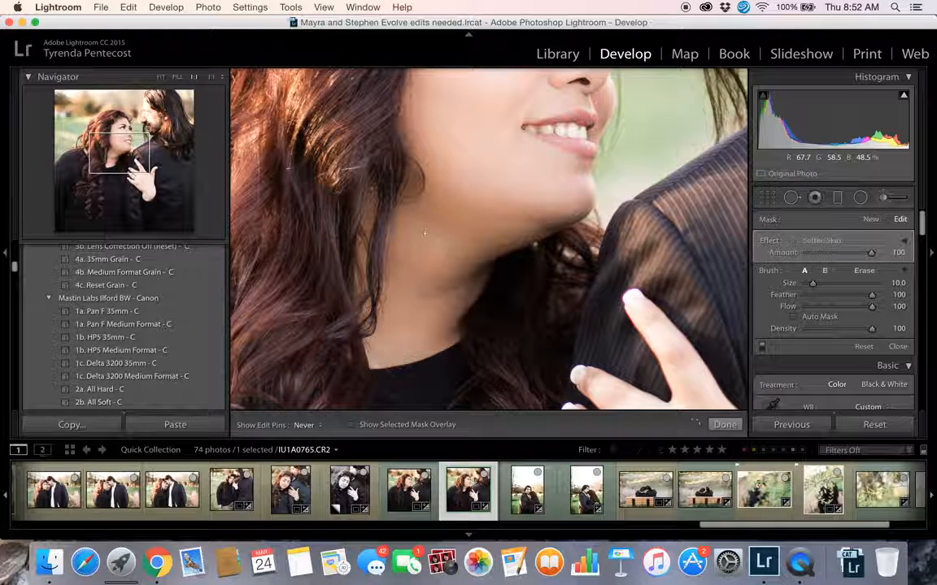
Step: Fit the whole photo in view, set the Soften Skin amount to 55 and finish the brush adjustment
click(159, 78)
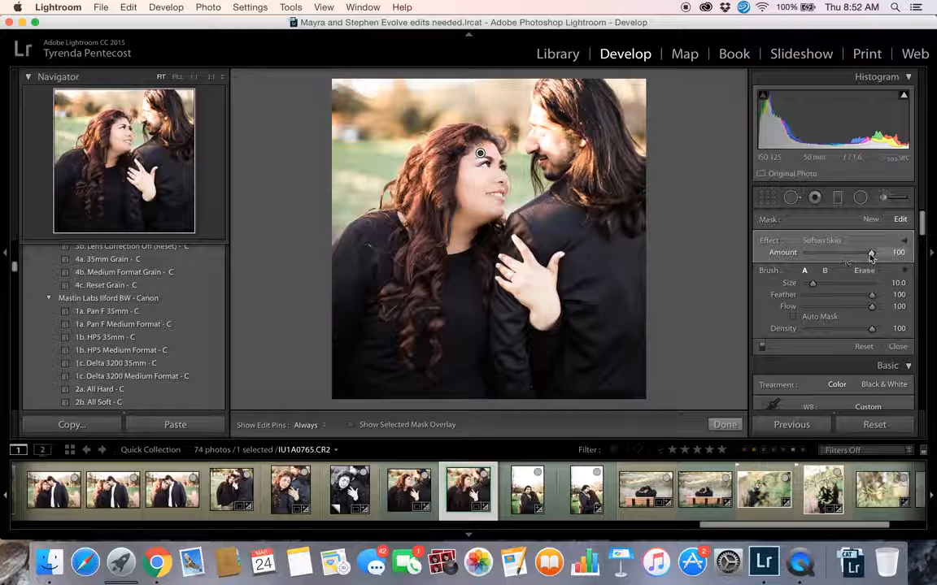
drag(871, 257, 845, 259)
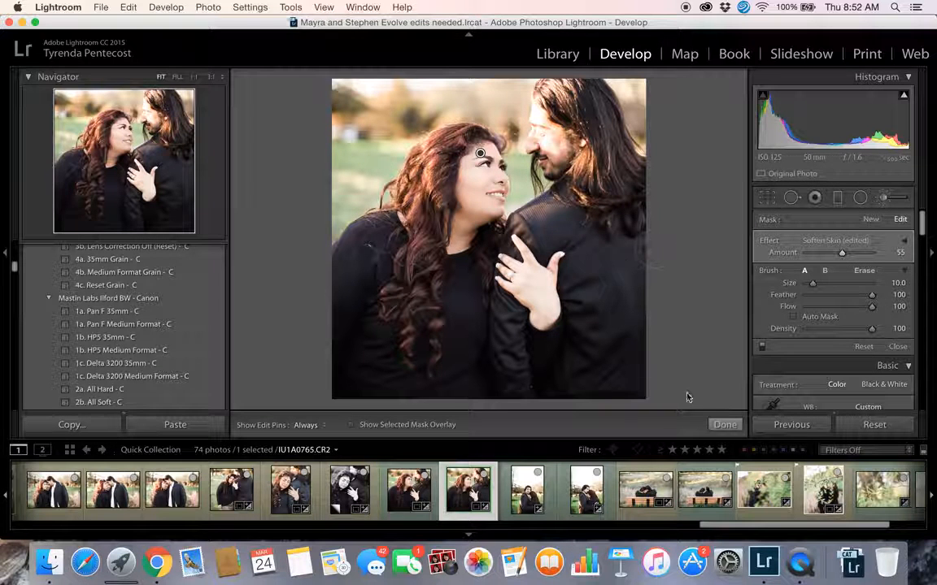
click(723, 425)
Step: Examine the softened skin on the woman's forehead, cheeks and chin up close for remaining blemishes
click(480, 194)
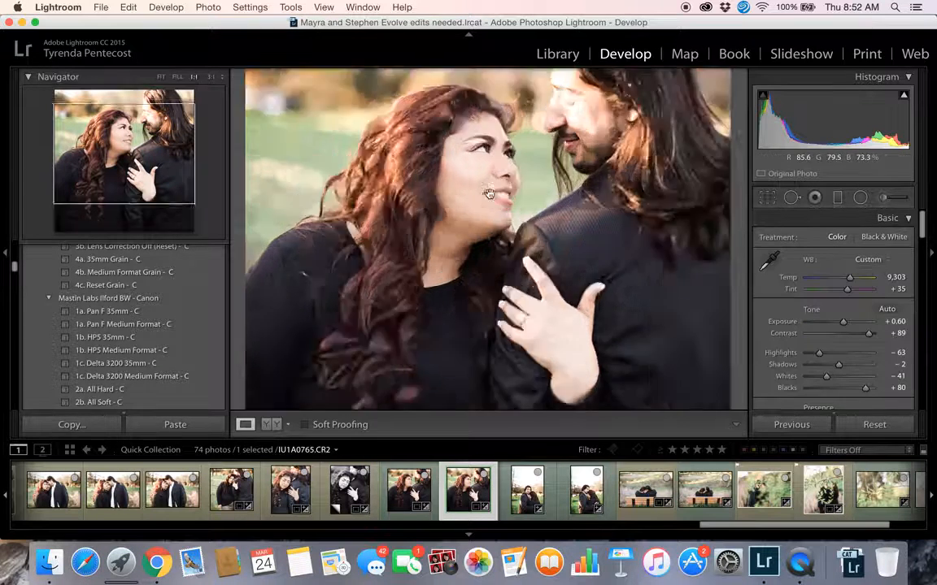
drag(480, 193, 532, 220)
scroll(533, 221, up, 6)
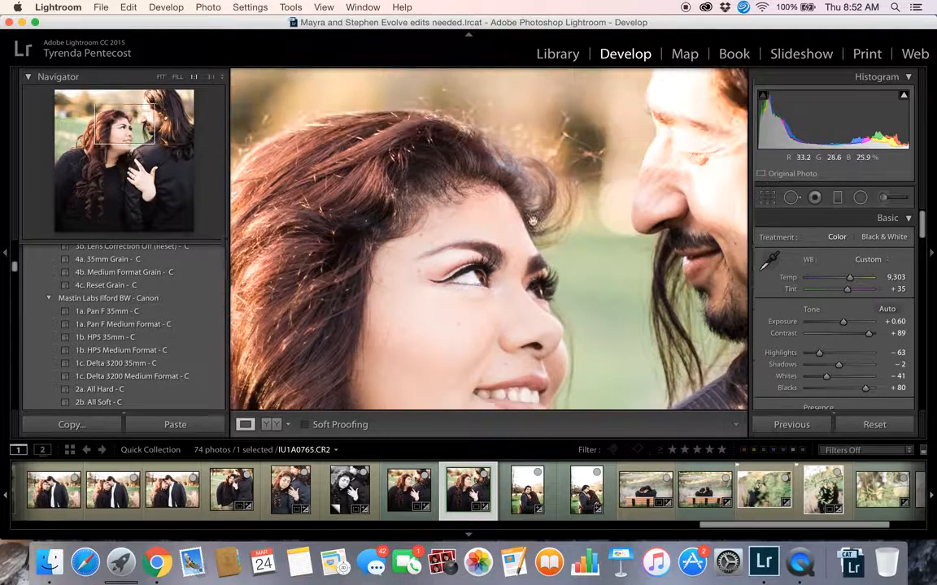
scroll(531, 224, down, 4)
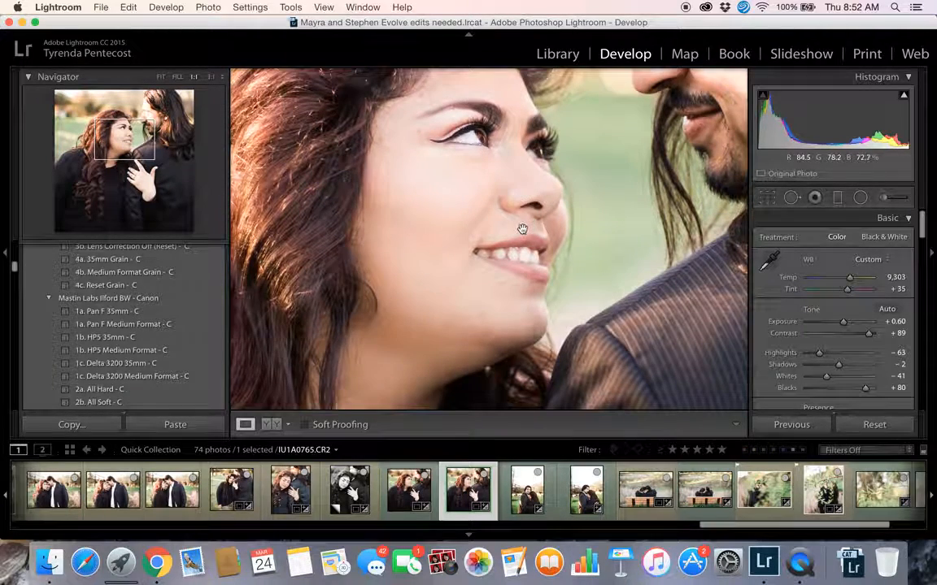
scroll(524, 229, down, 4)
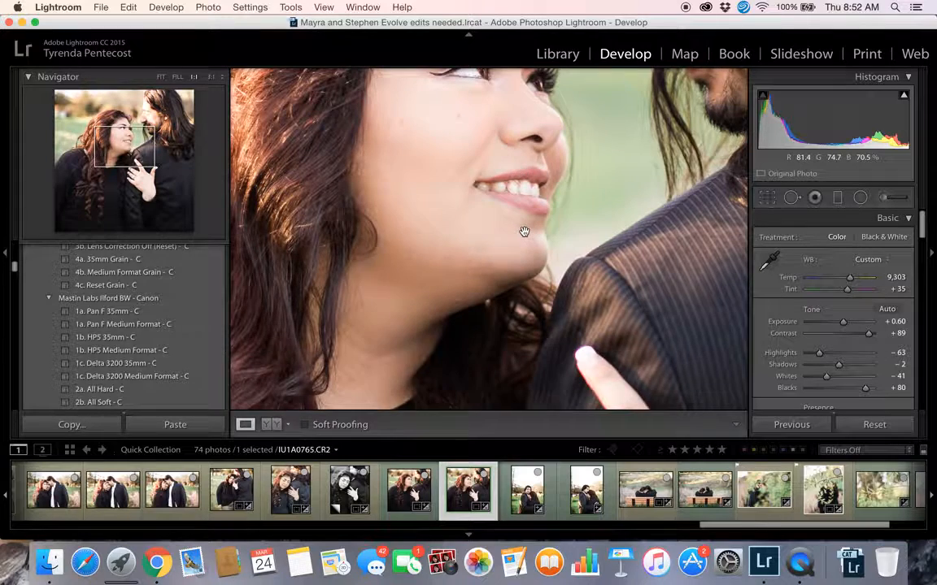
scroll(525, 232, up, 5)
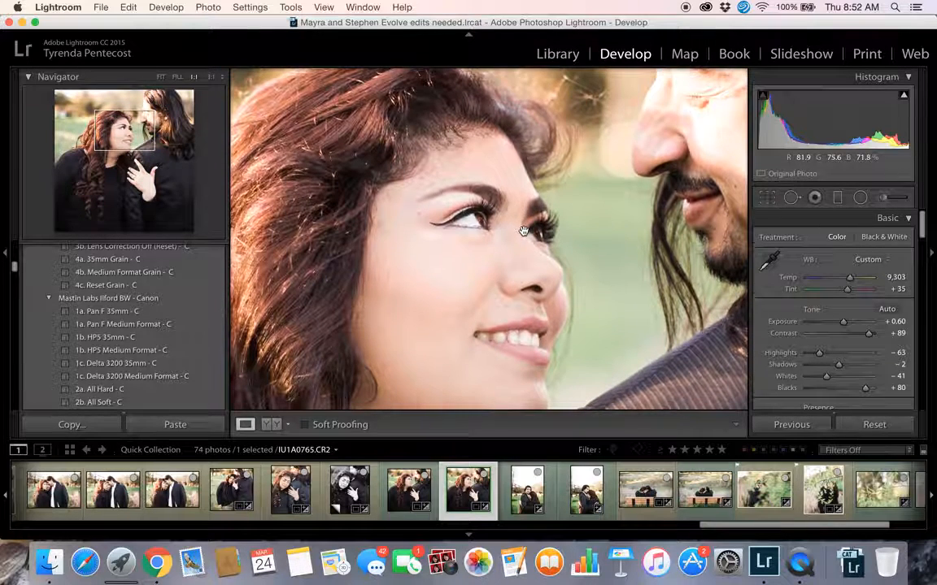
scroll(492, 241, down, 5)
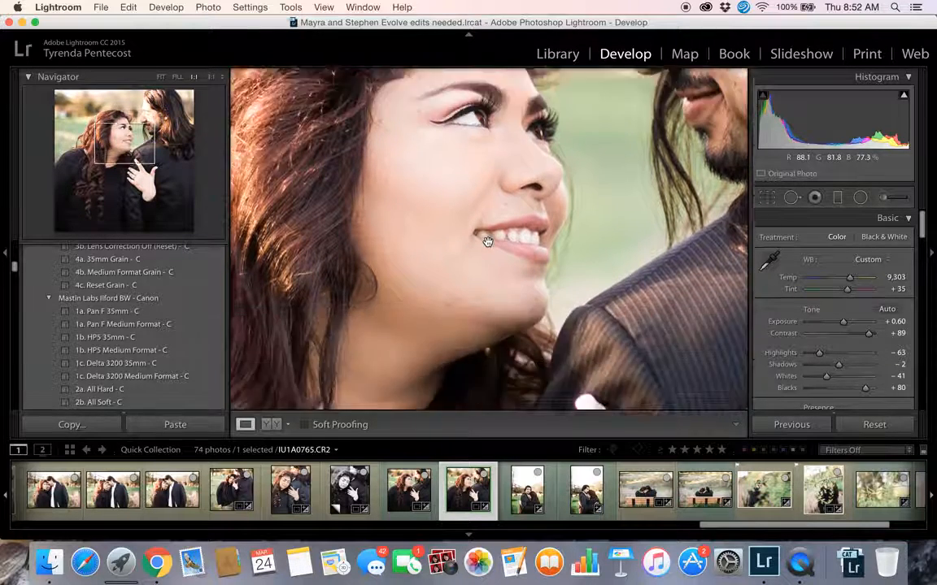
Step: Heal the blemish on the woman's chin with the Spot Removal tool in Heal mode at size 26
click(792, 200)
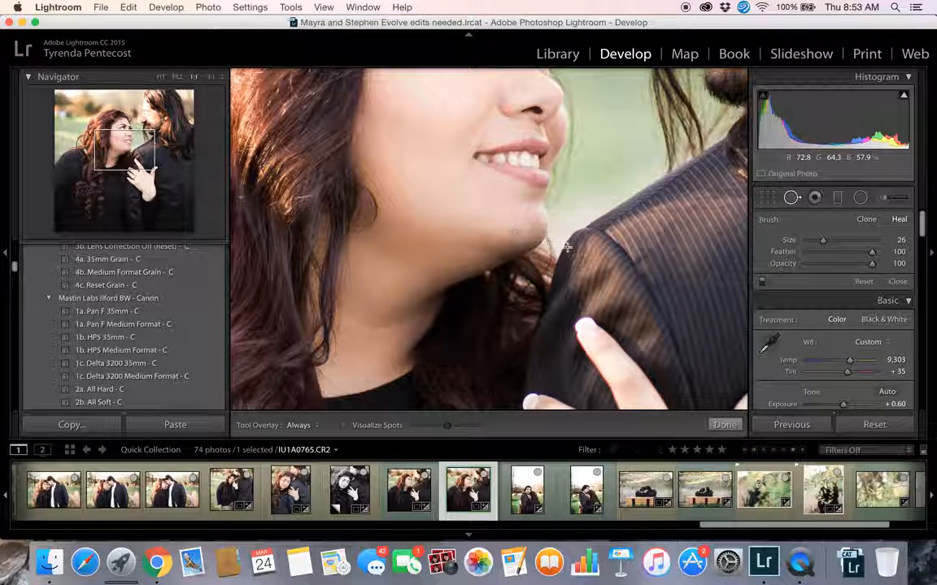
click(500, 235)
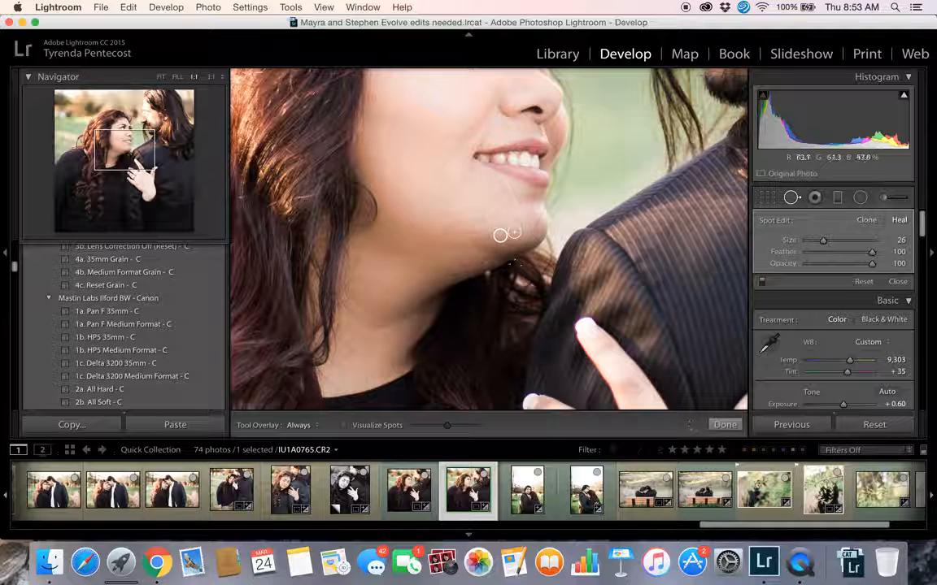
key(super+z)
key(super+shift+z)
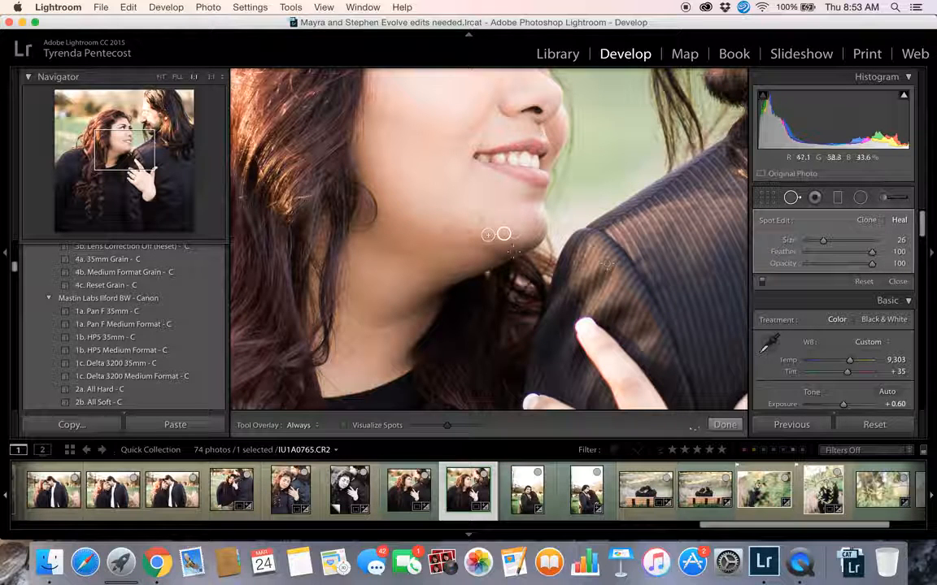
key(super+z)
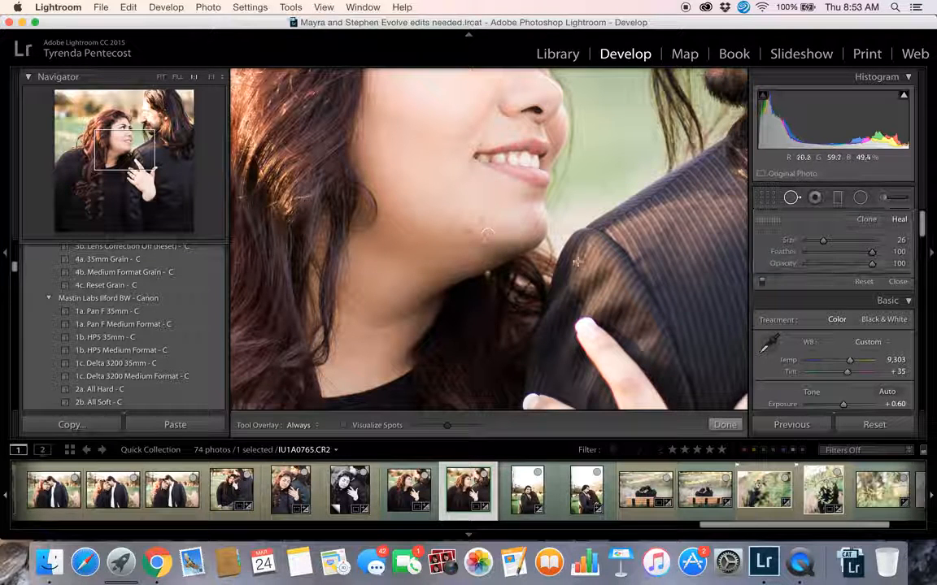
key(super+shift+z)
Step: Try healing the small marks on the woman's lower cheek and jaw with additional spots
mouse_move(445, 226)
mouse_down()
mouse_move(459, 210)
mouse_move(474, 218)
mouse_move(458, 233)
mouse_move(460, 208)
mouse_up()
key(Delete)
click(479, 219)
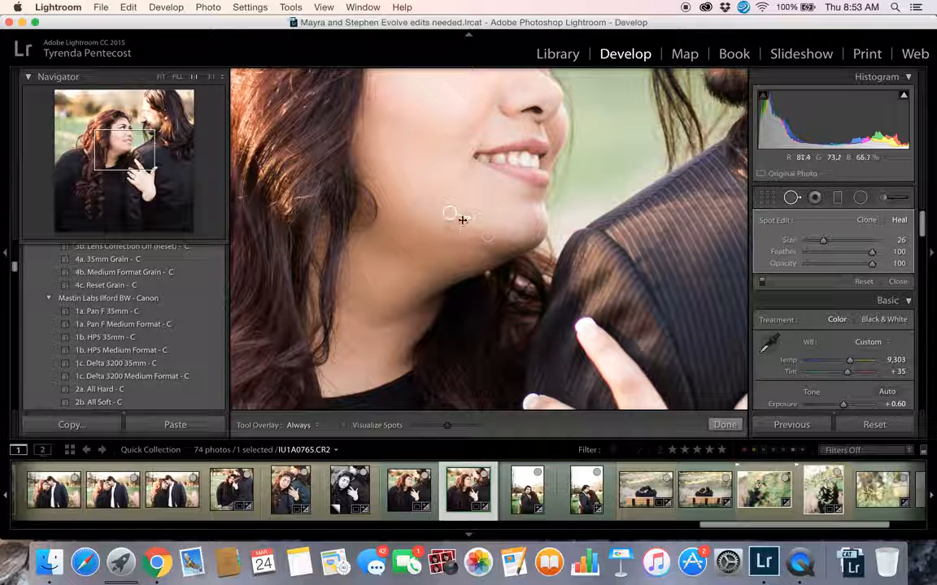
key(super+z)
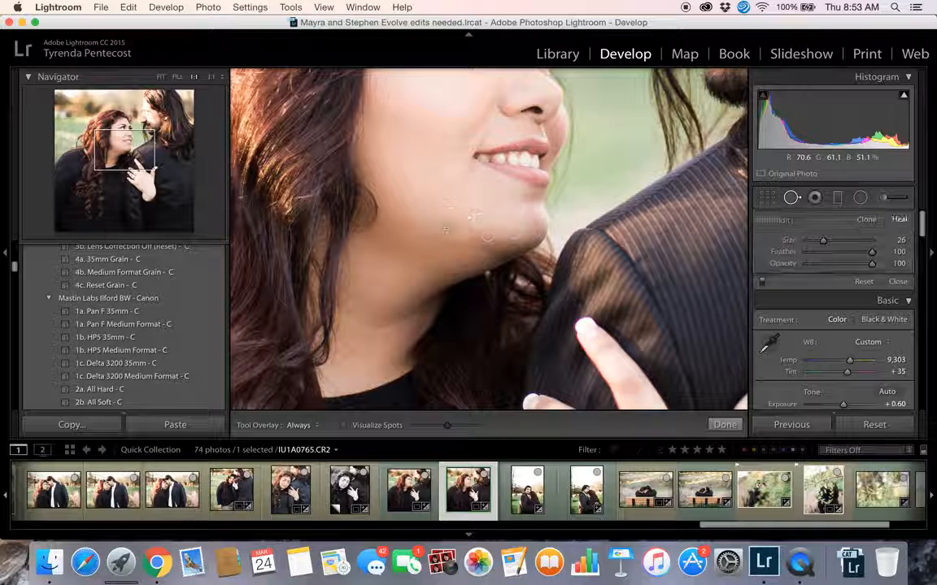
key(super+z)
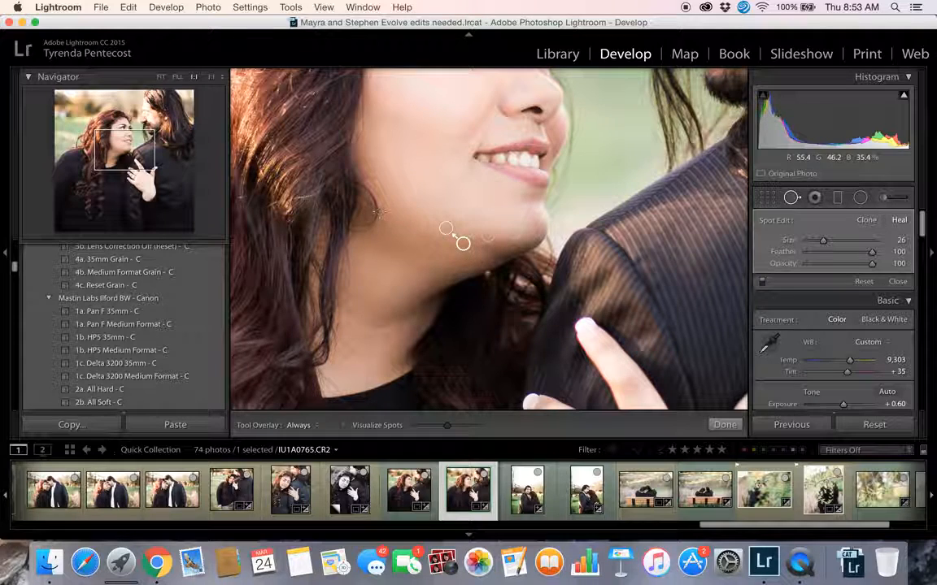
key(super+z)
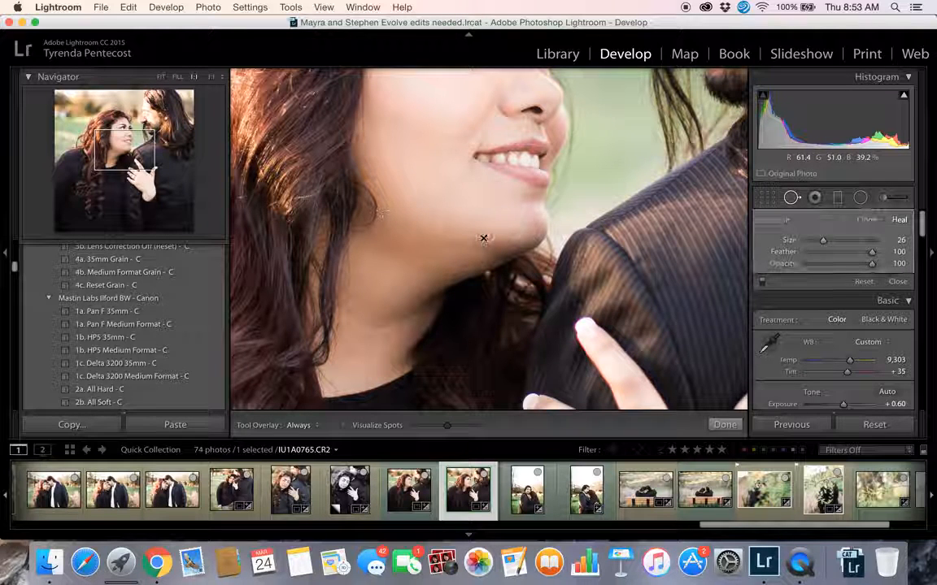
Step: Heal the mark on the jaw beside the hair, sampling clean cheek skin, and heal another spot under the jawline
click(362, 205)
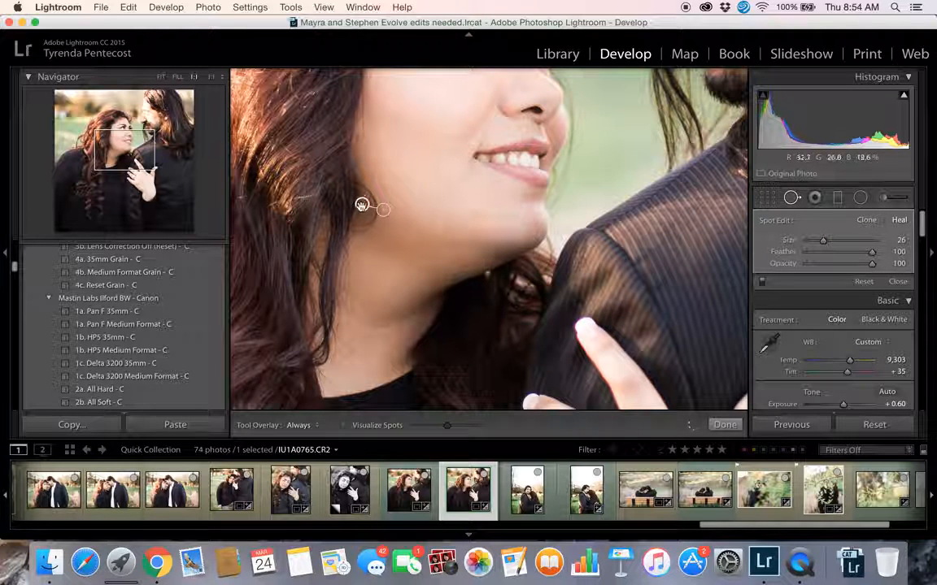
drag(362, 205, 407, 193)
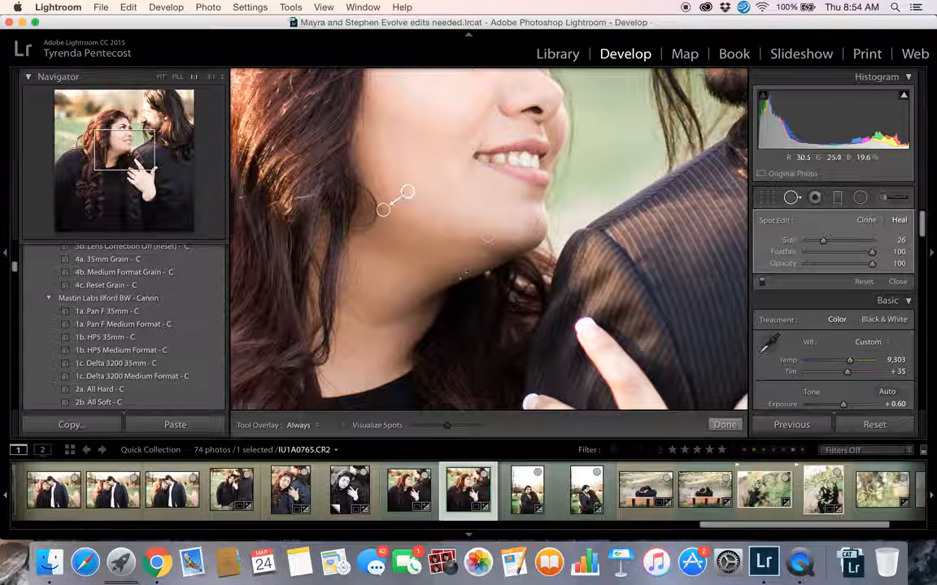
click(460, 270)
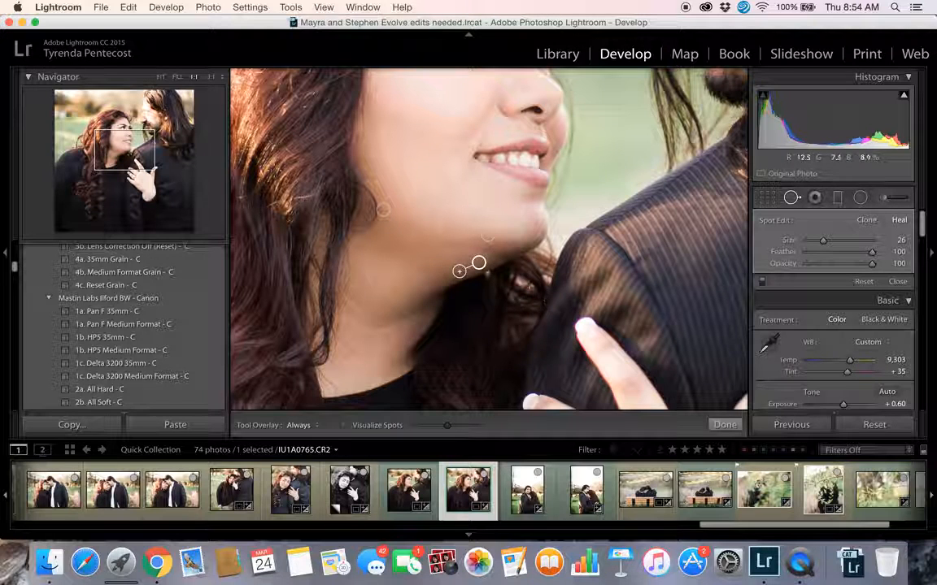
Step: Move the healing source for the spot beside the upper lip to the skin just below it and finish spot removal
drag(123, 151, 121, 132)
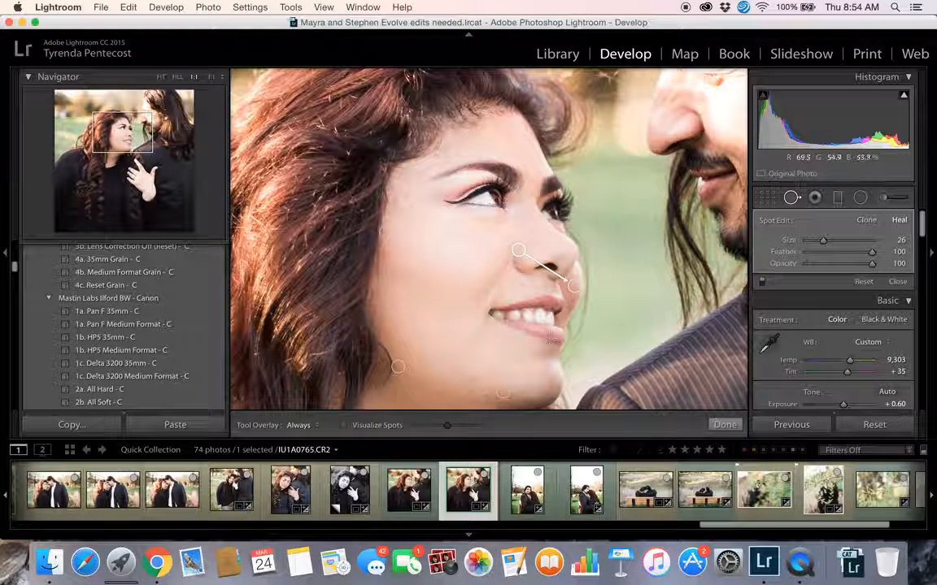
mouse_move(530, 256)
mouse_down()
mouse_move(519, 262)
mouse_move(571, 294)
mouse_up()
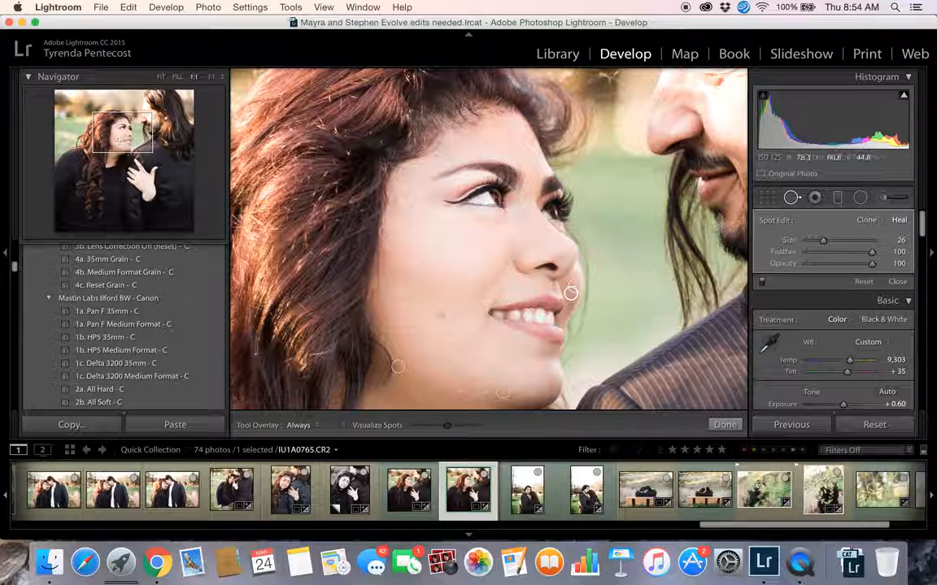
click(725, 425)
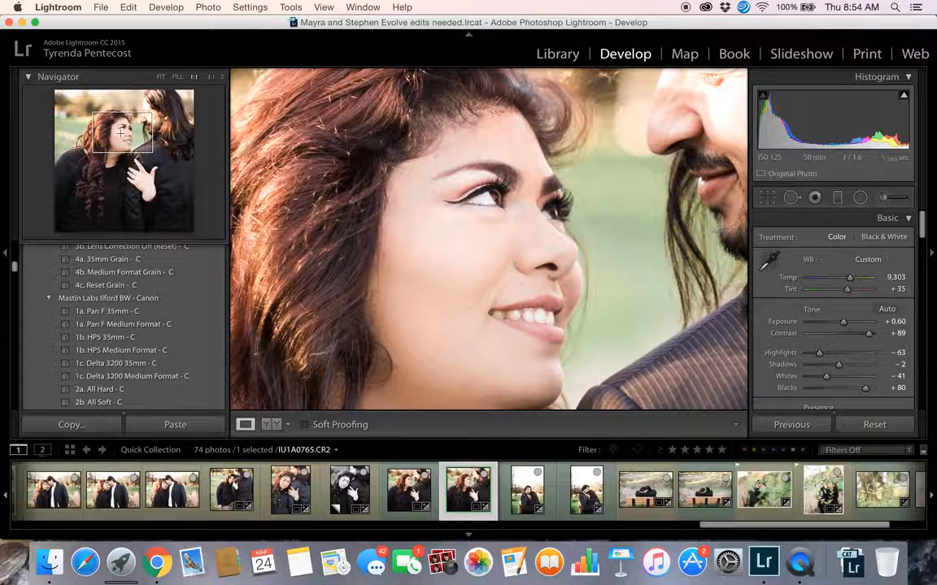
Step: Compare the photo before and after side by side, both whole and at 1:1, and return to the single-photo view
click(174, 79)
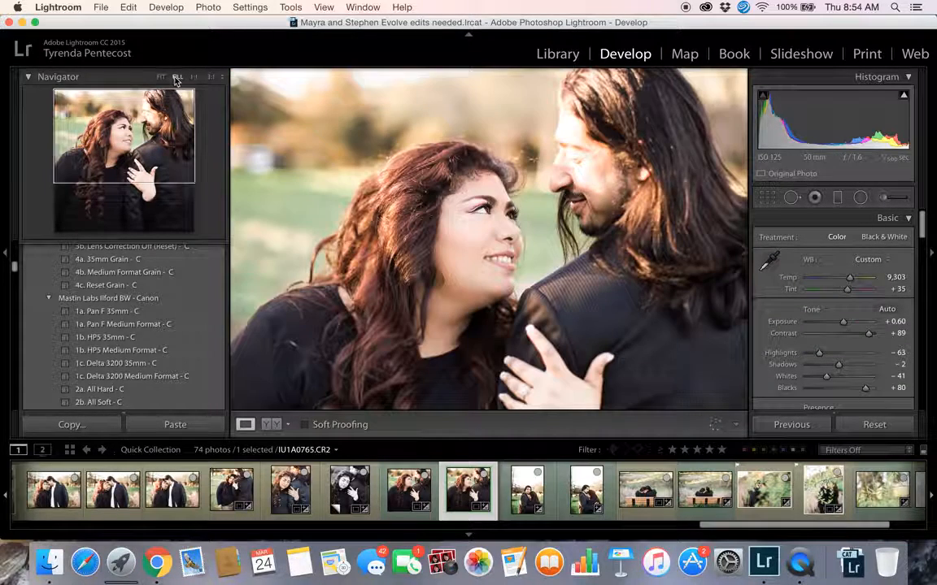
click(269, 426)
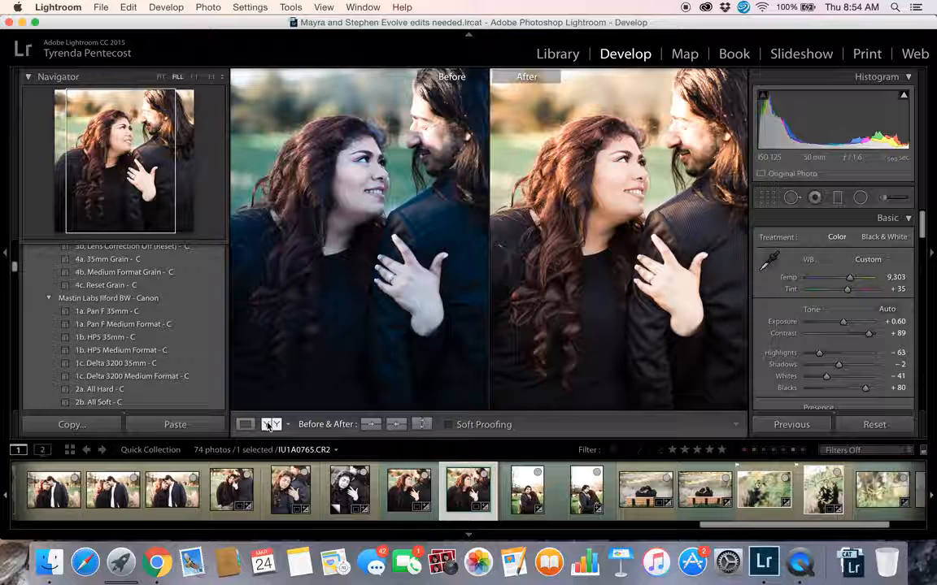
click(194, 78)
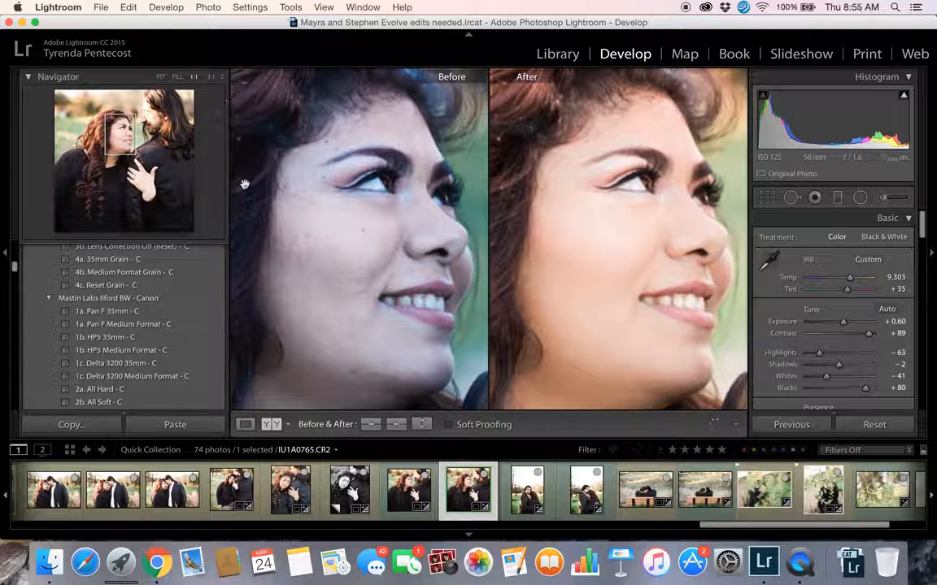
click(161, 77)
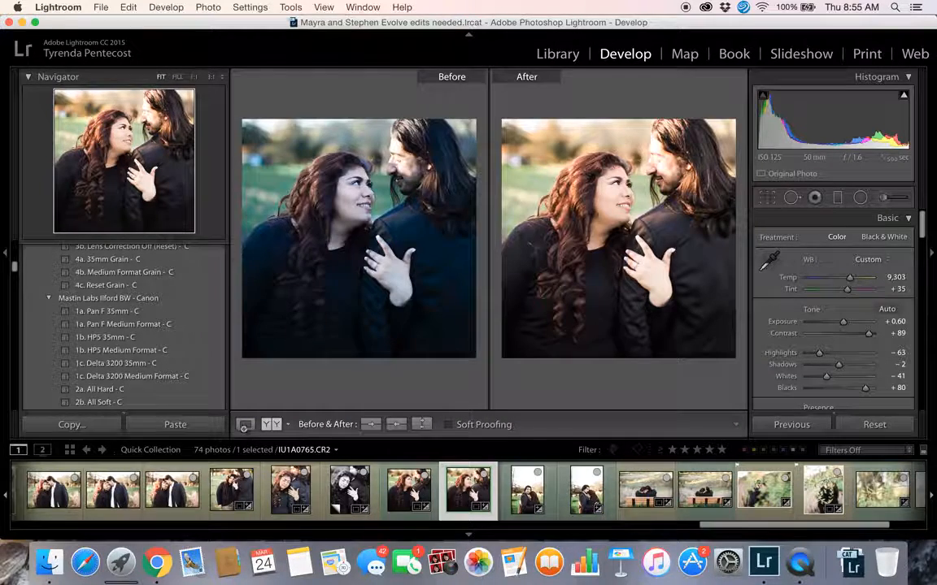
click(245, 424)
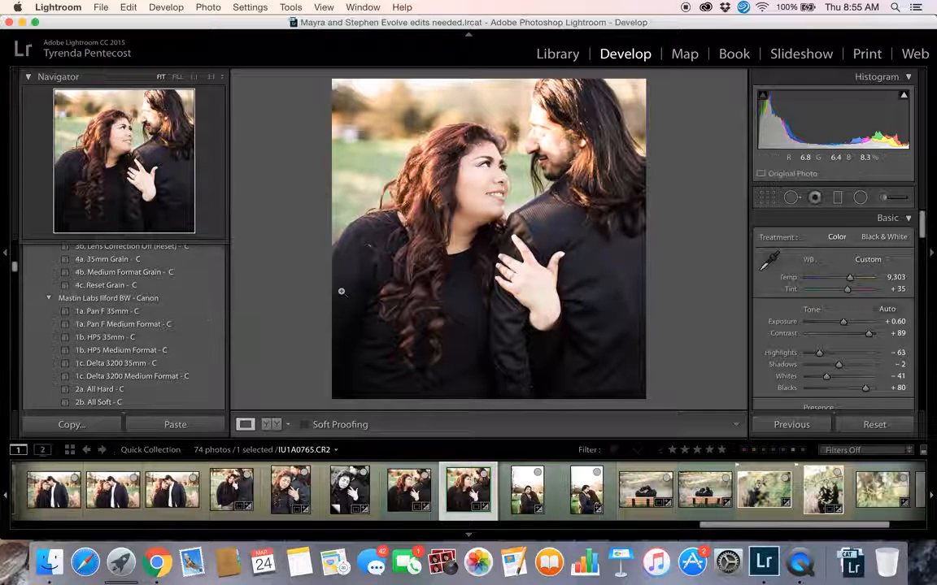